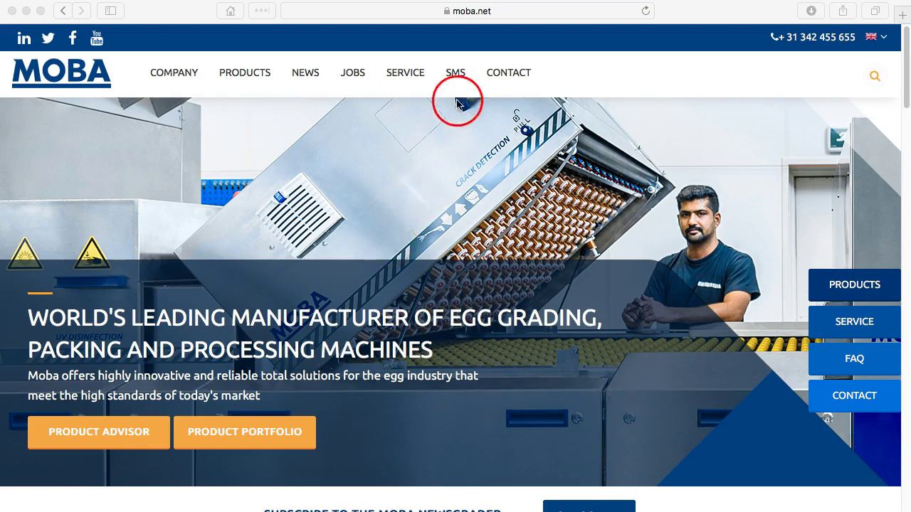
Go to the iMoba dashboard at app.imoba.com.
click(491, 14)
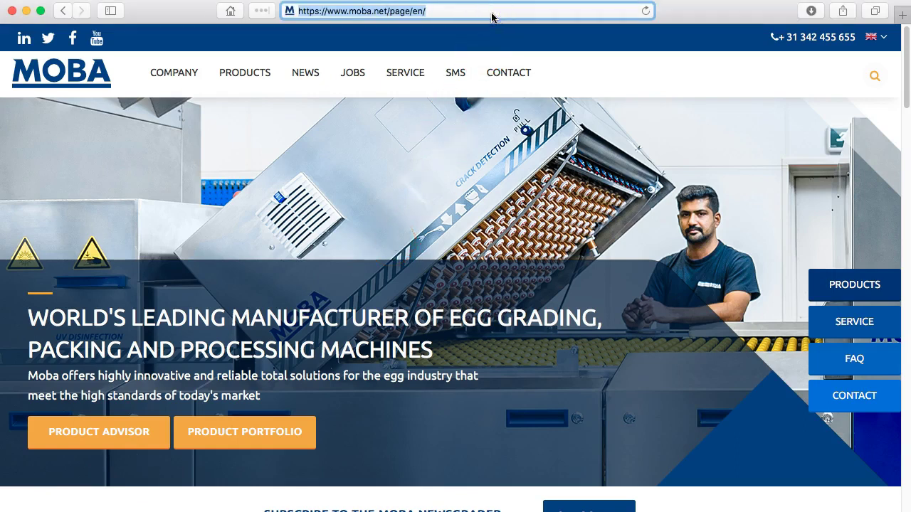
text(app)
key(Return)
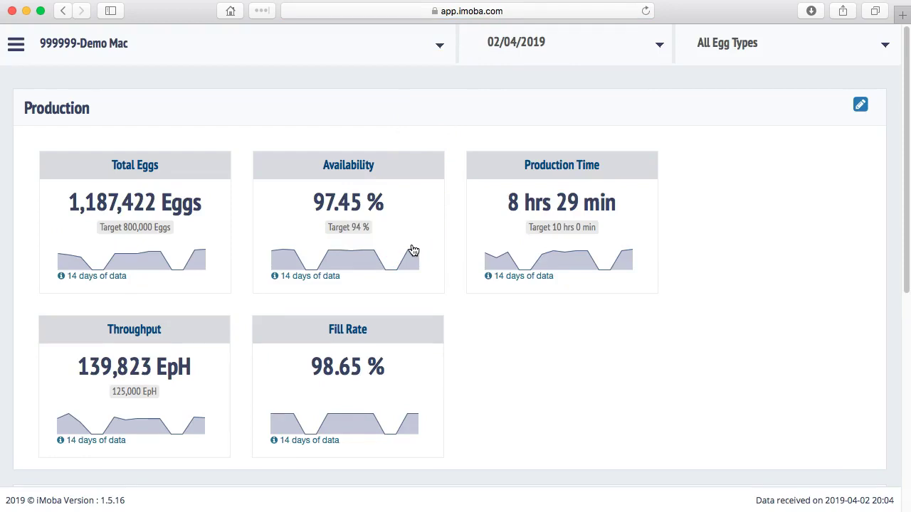
Open the detailed Input Offgrades charts from the dashboard's Quality section.
scroll(413, 251, down, 3)
scroll(413, 250, up, 1)
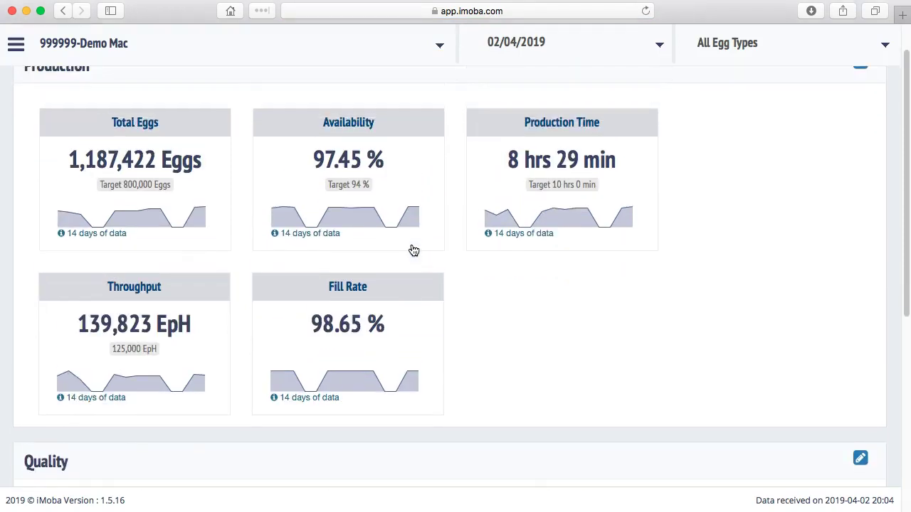
scroll(413, 250, down, 2)
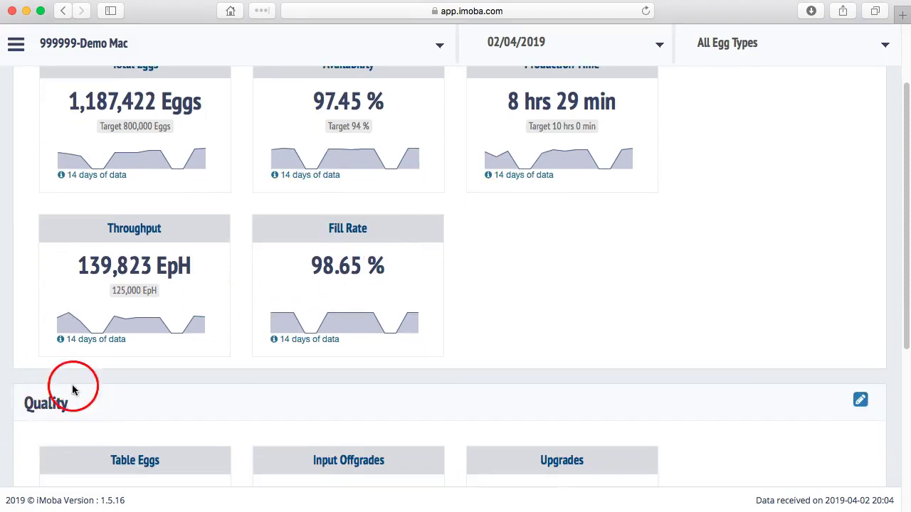
scroll(431, 366, down, 8)
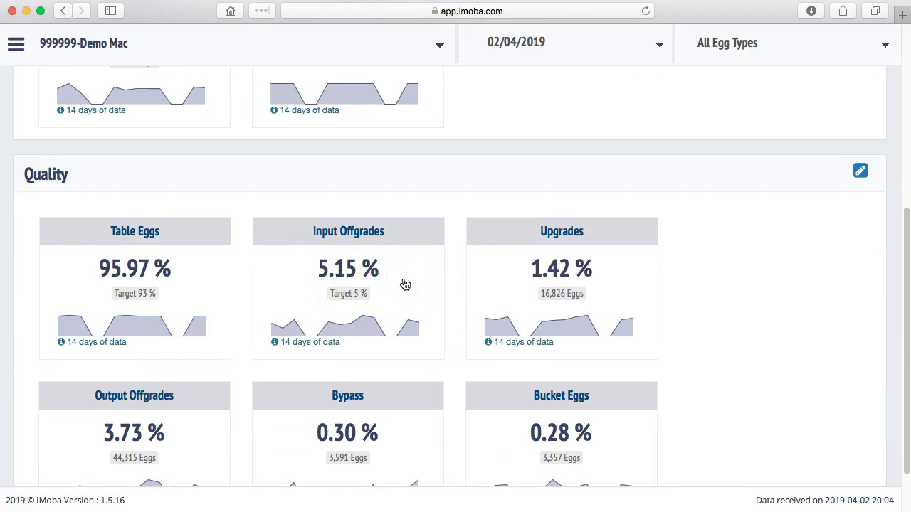
click(404, 285)
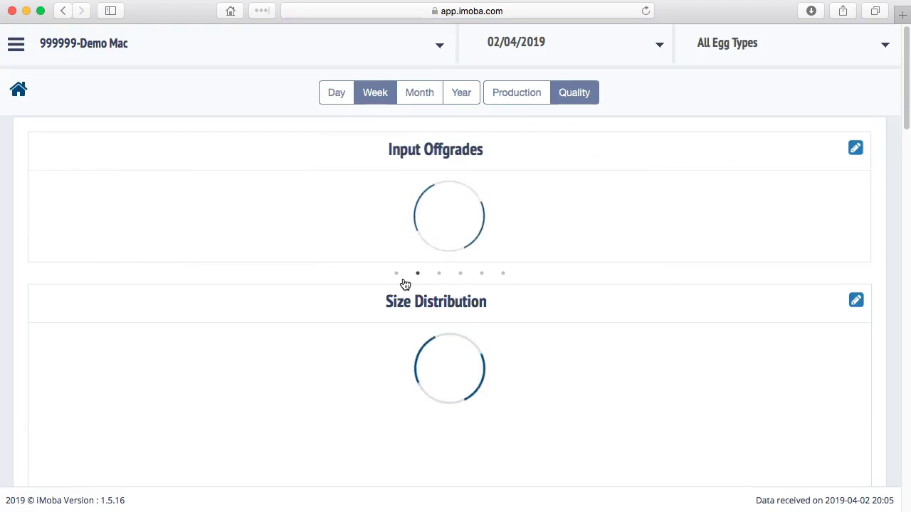
Look through the weekly quality charts, from Input Offgrades to Total Offgrades per Supply, and examine the offgrade bars per supplier.
click(447, 297)
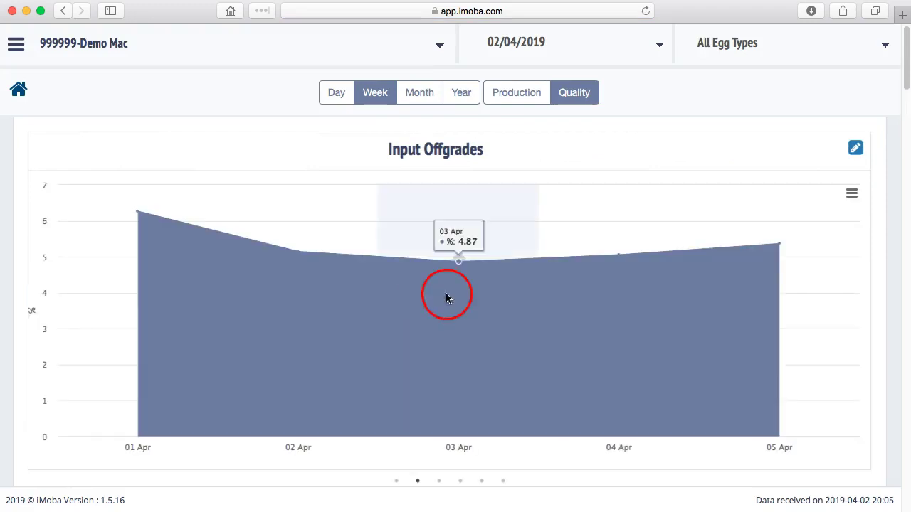
scroll(543, 328, down, 3)
scroll(543, 328, up, 2)
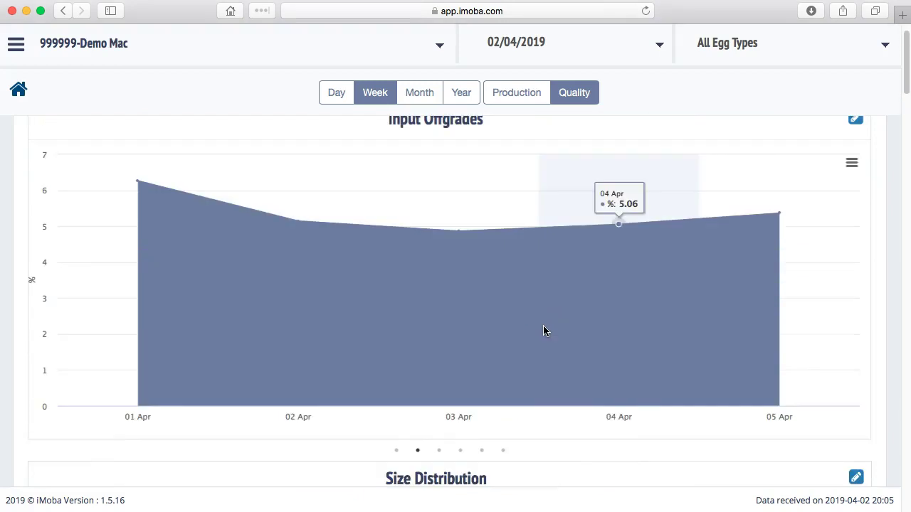
drag(543, 328, 412, 217)
scroll(413, 213, down, 3)
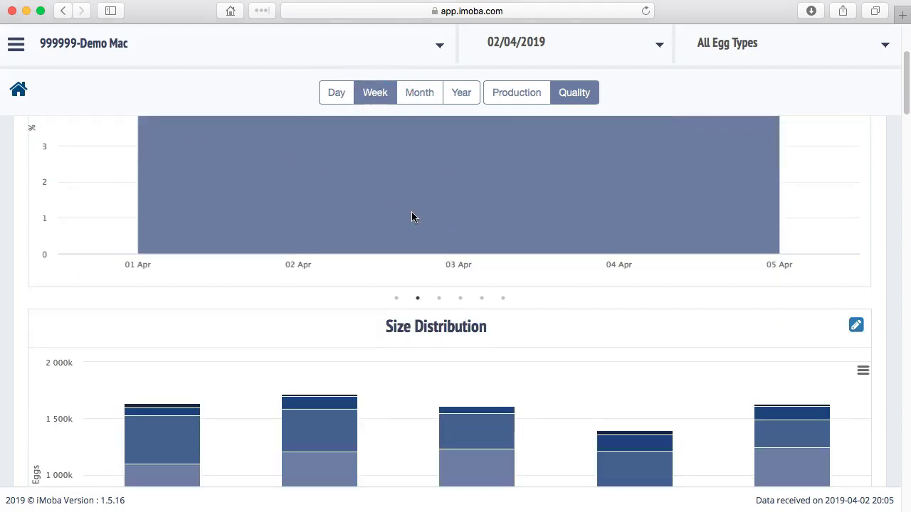
scroll(417, 227, down, 3)
scroll(416, 228, down, 5)
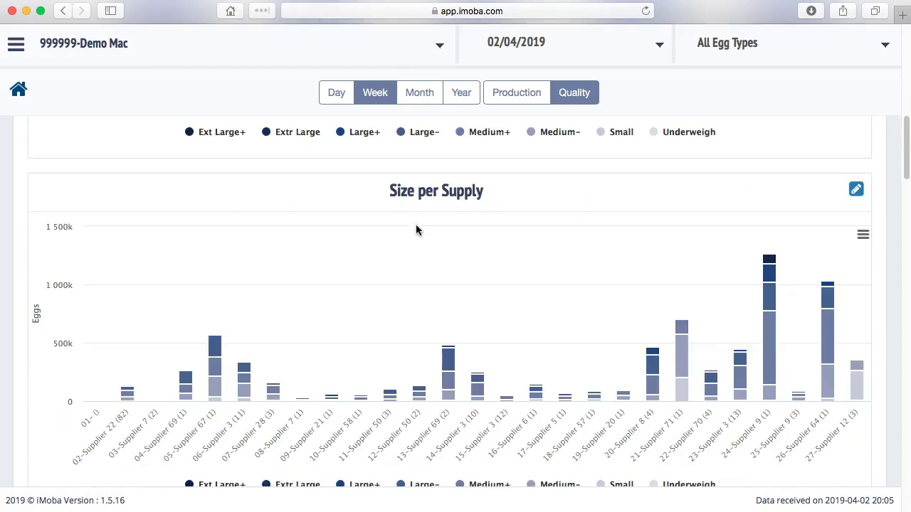
scroll(417, 233, down, 1)
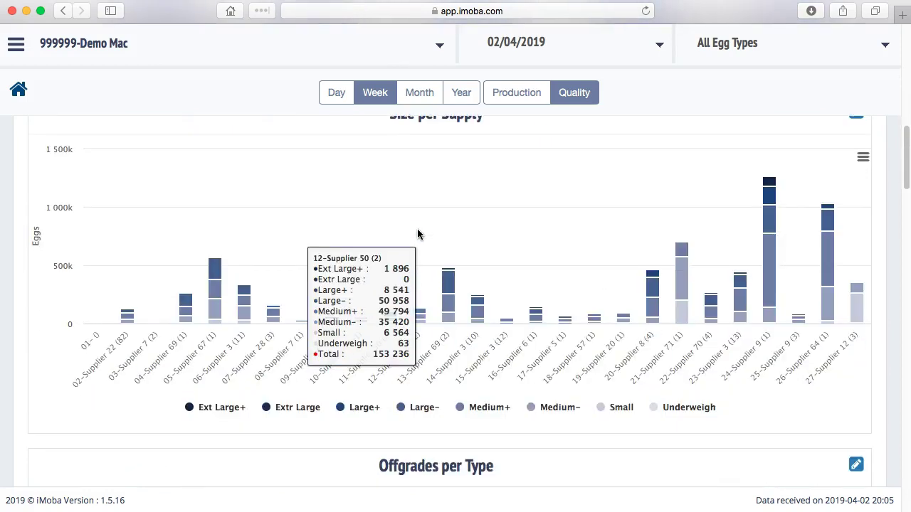
scroll(417, 234, down, 10)
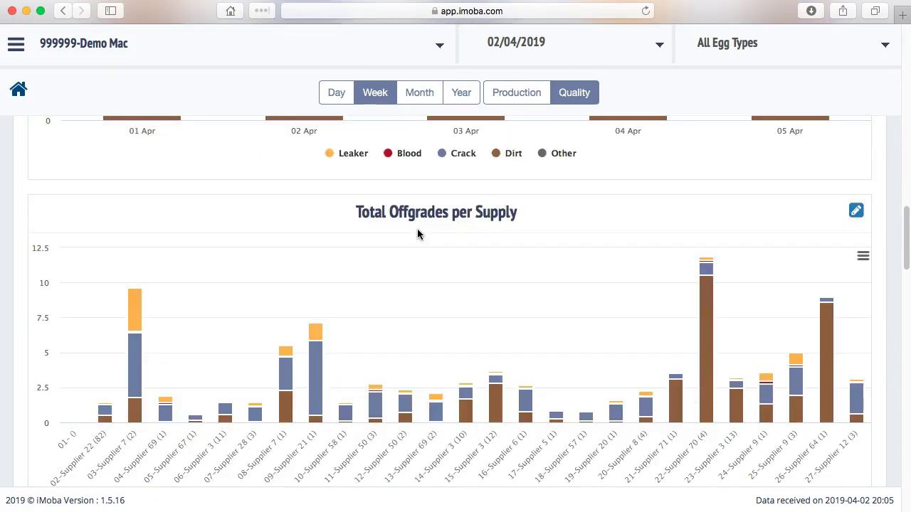
scroll(417, 233, down, 1)
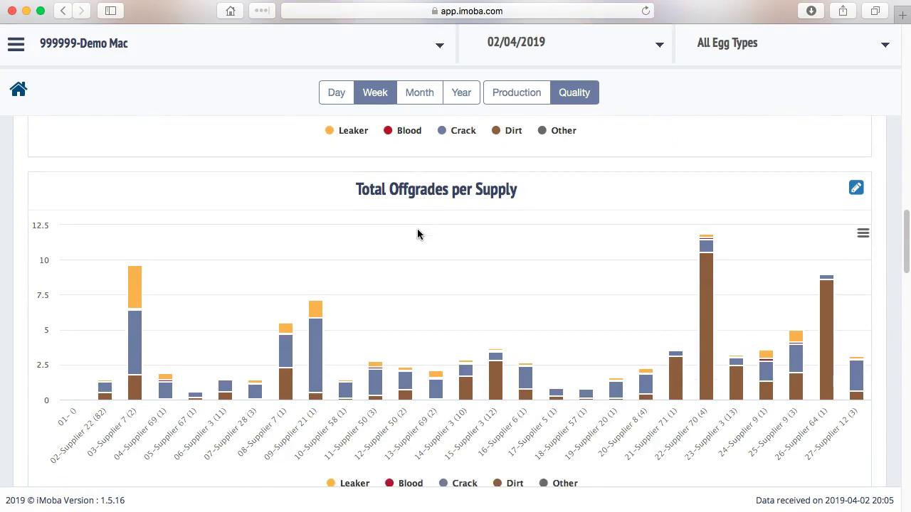
scroll(417, 233, down, 1)
click(238, 319)
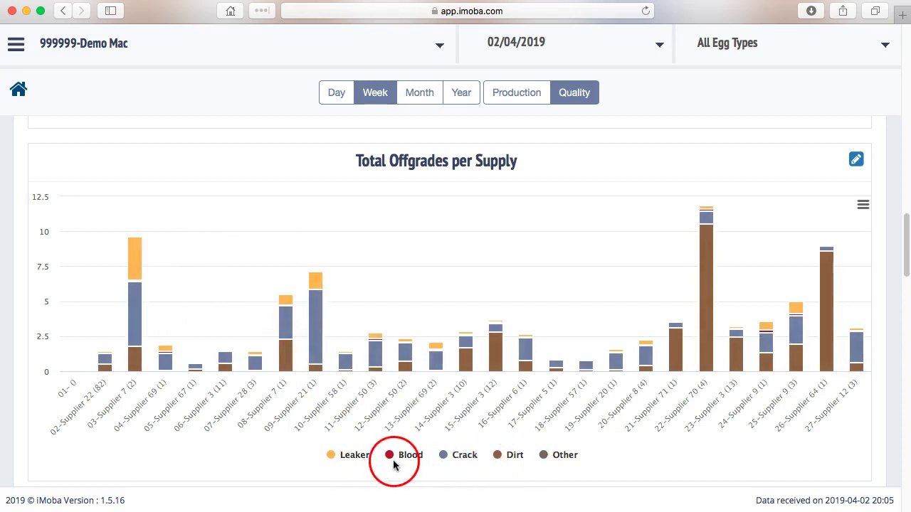
click(597, 287)
drag(602, 289, 613, 257)
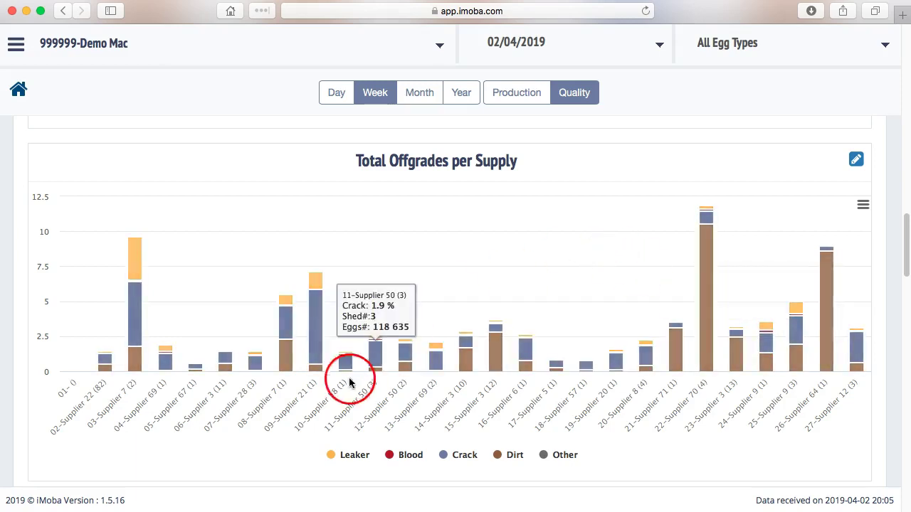
Hide the Leaker, Crack, Dirt and Other series in the Total Offgrades per Supply chart, leaving only Blood, and inspect the supplier bars.
click(331, 456)
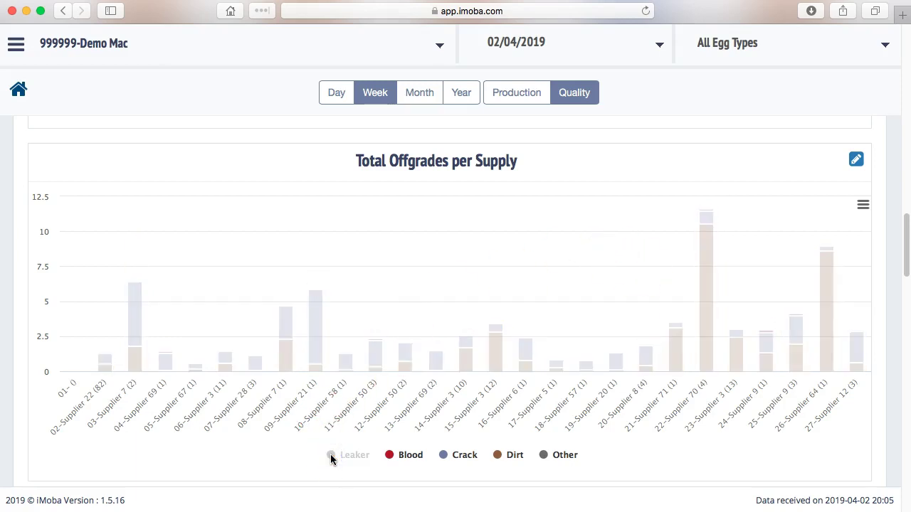
click(452, 460)
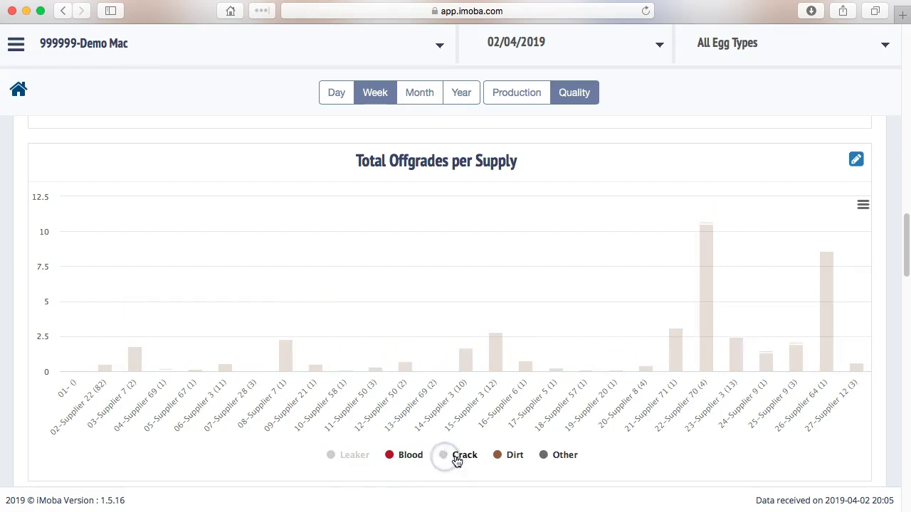
click(497, 458)
click(545, 457)
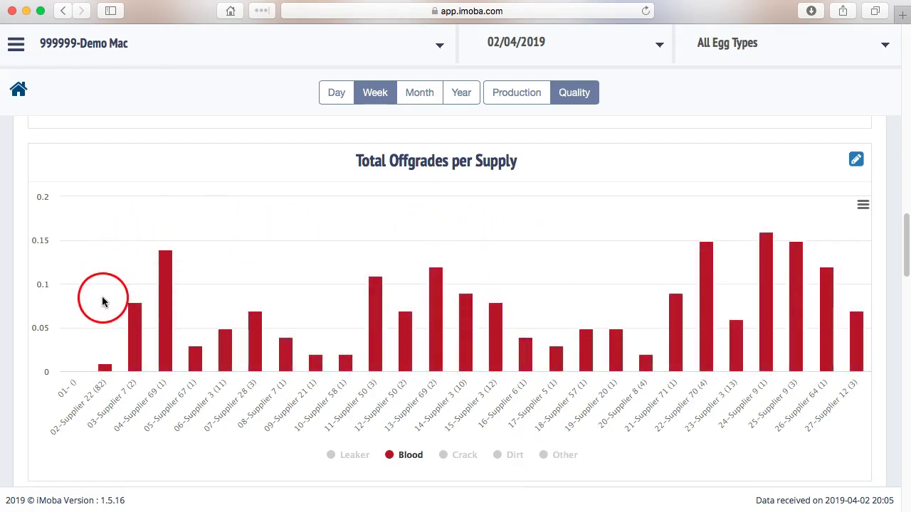
mouse_move(102, 370)
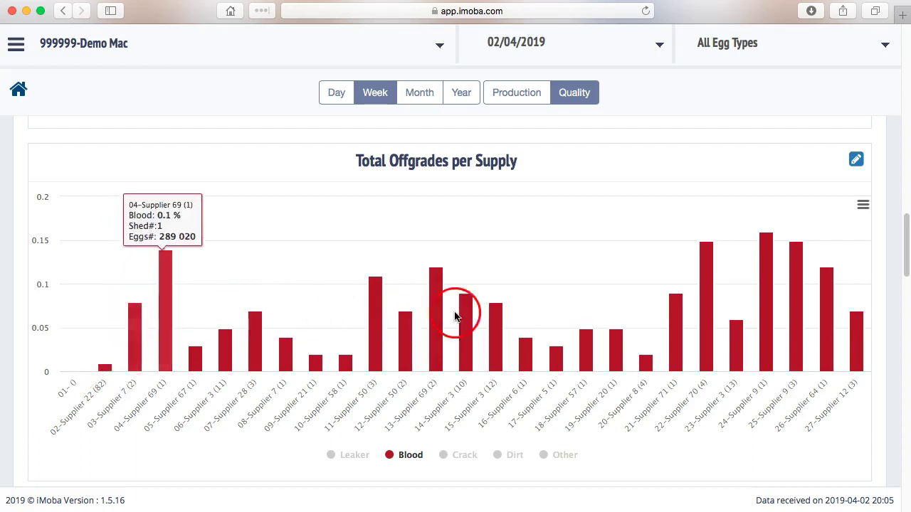
mouse_move(761, 313)
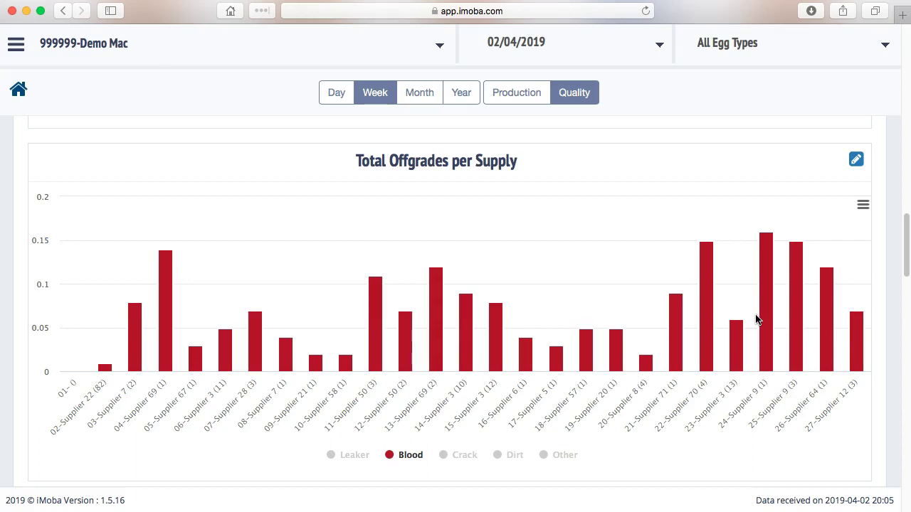
Export the Total Offgrades per Supply chart data as an XLS file and open it in Excel, accepting the file format alert.
click(863, 205)
drag(804, 367, 831, 386)
drag(702, 451, 731, 442)
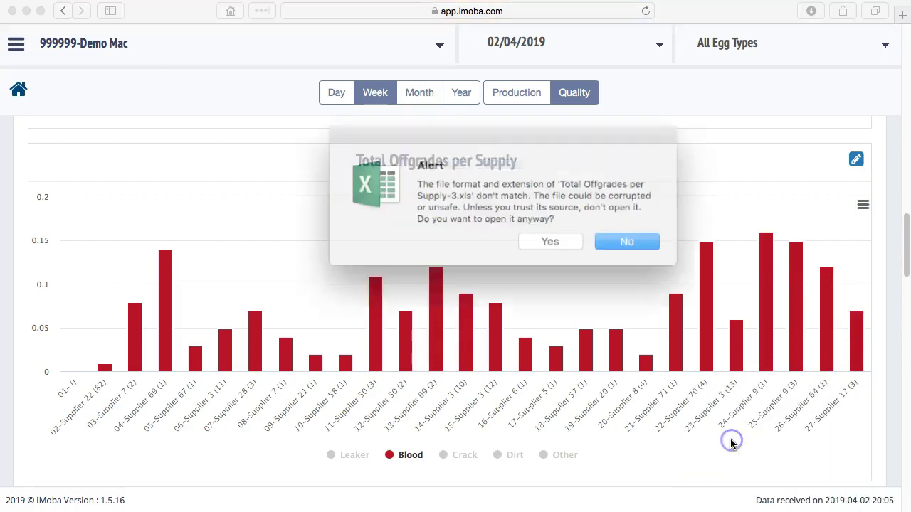
drag(612, 233, 548, 237)
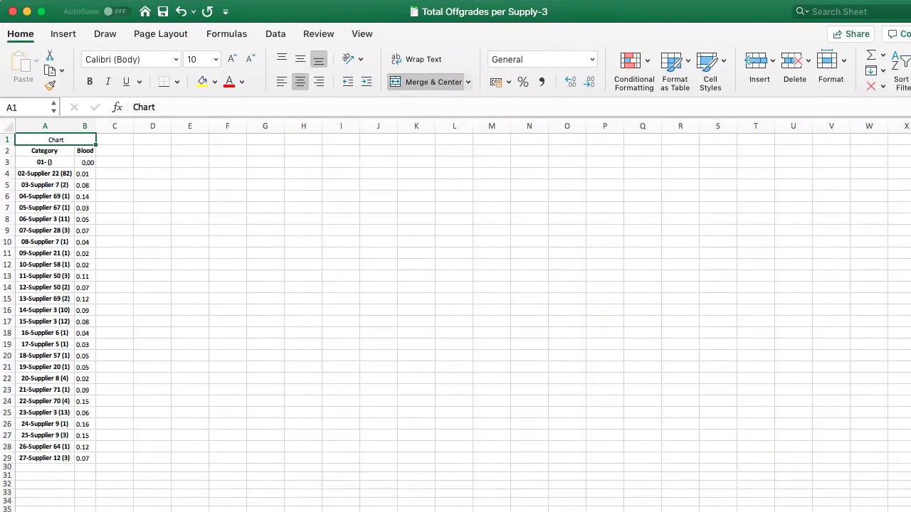
click(905, 507)
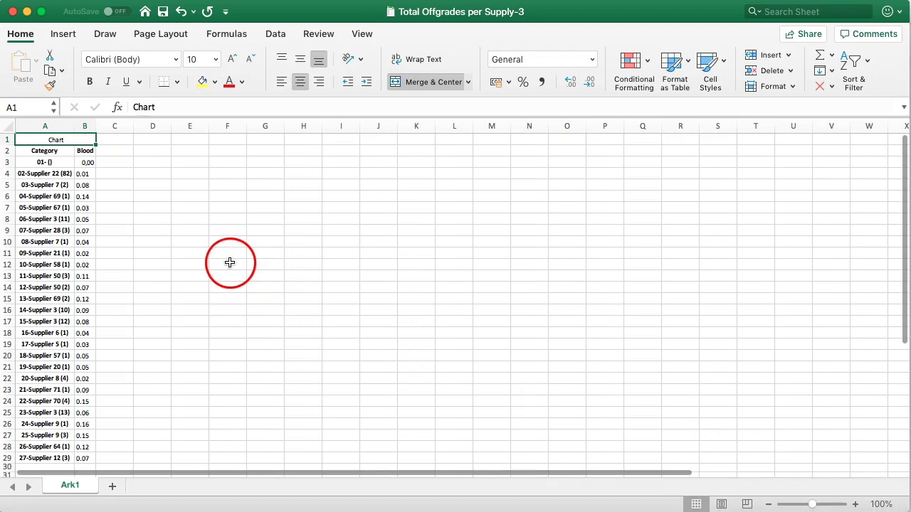
Delete the "Chart" title row and the empty supplier row "01- ()" from the sheet.
click(7, 140)
right_click(7, 139)
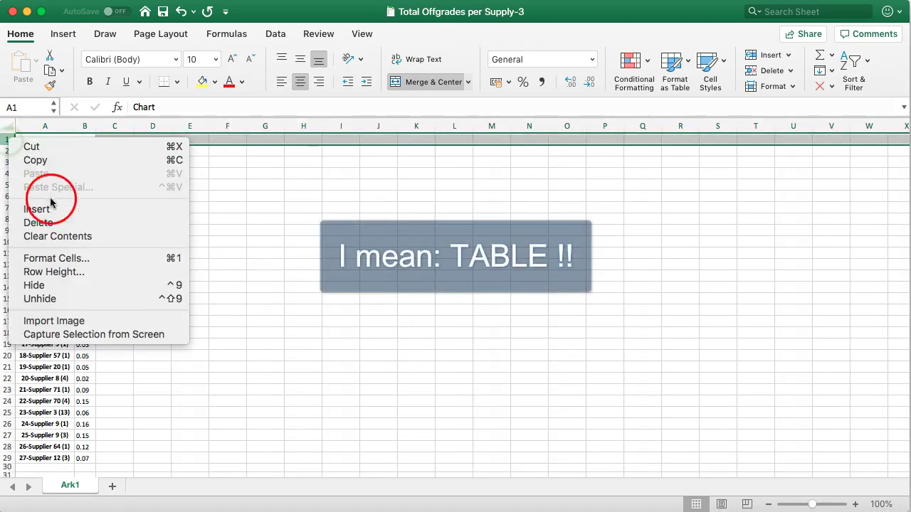
click(60, 222)
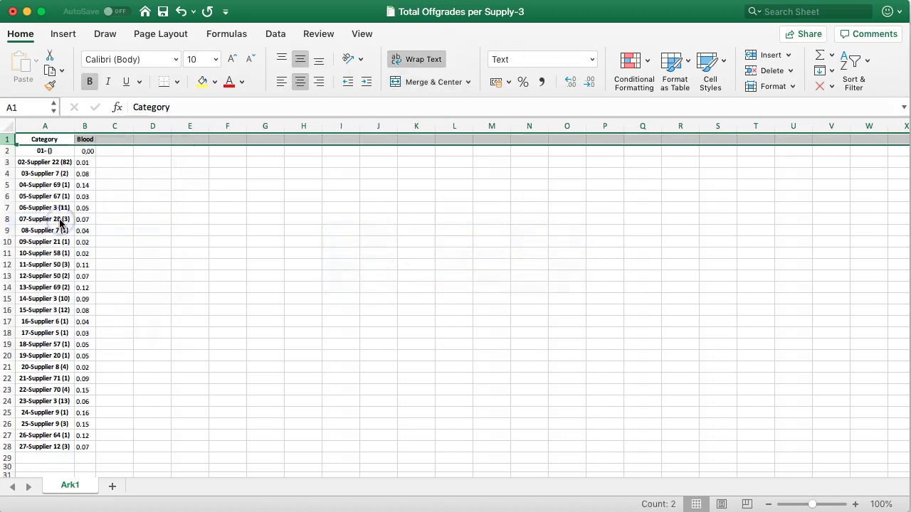
click(9, 151)
right_click(9, 151)
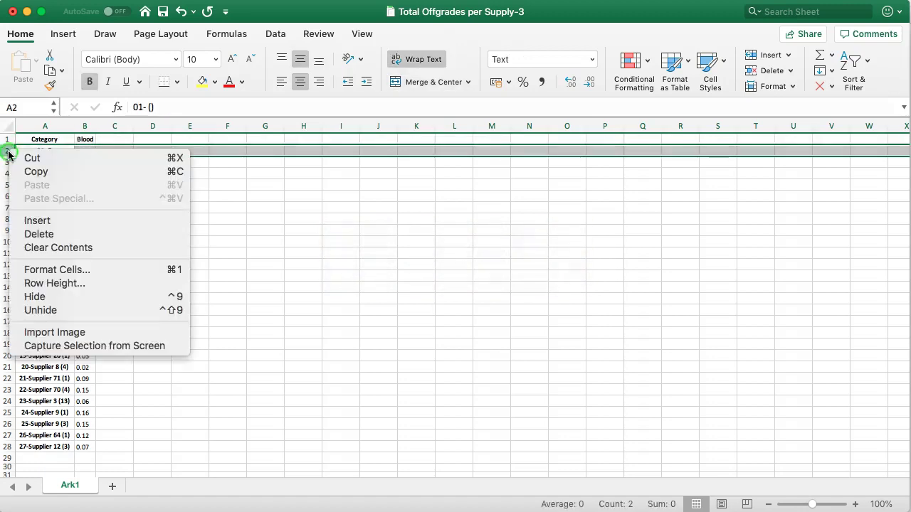
click(55, 235)
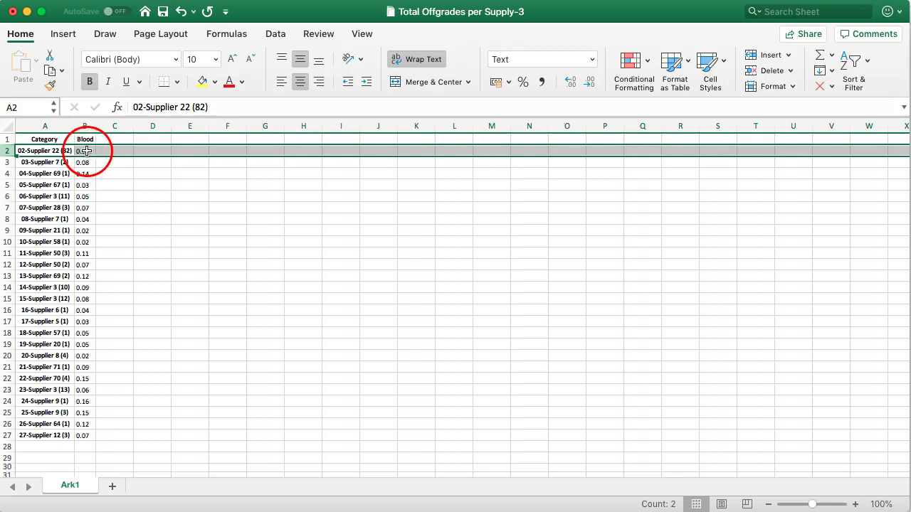
Replace every decimal point with a comma in the Blood values in B2:B27.
drag(85, 151, 82, 438)
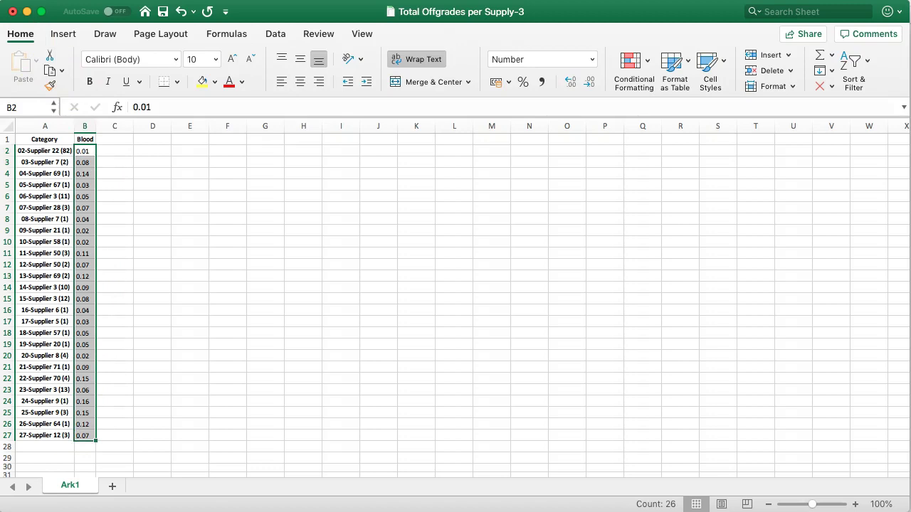
mouse_move(36, 179)
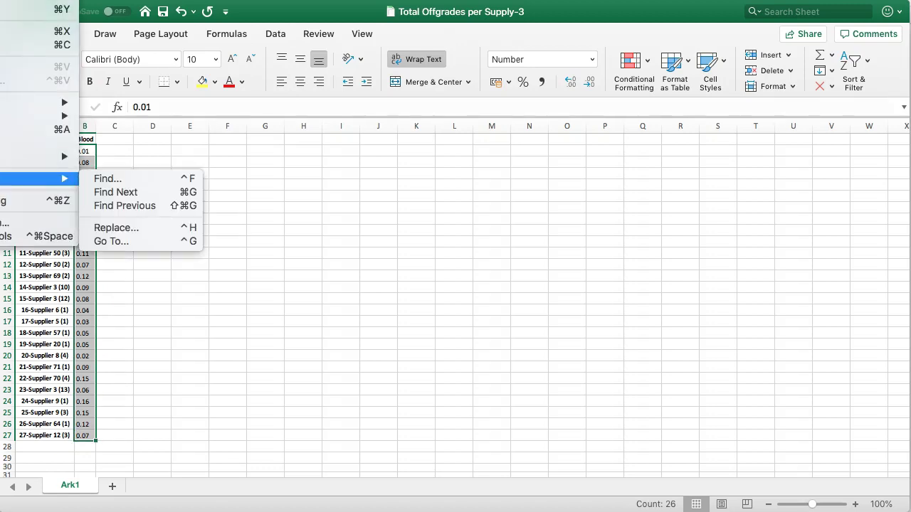
click(131, 228)
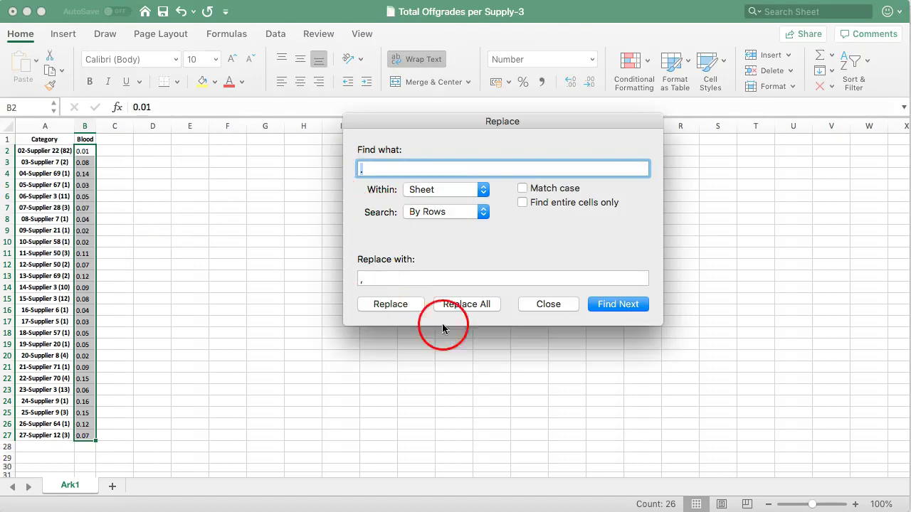
click(464, 304)
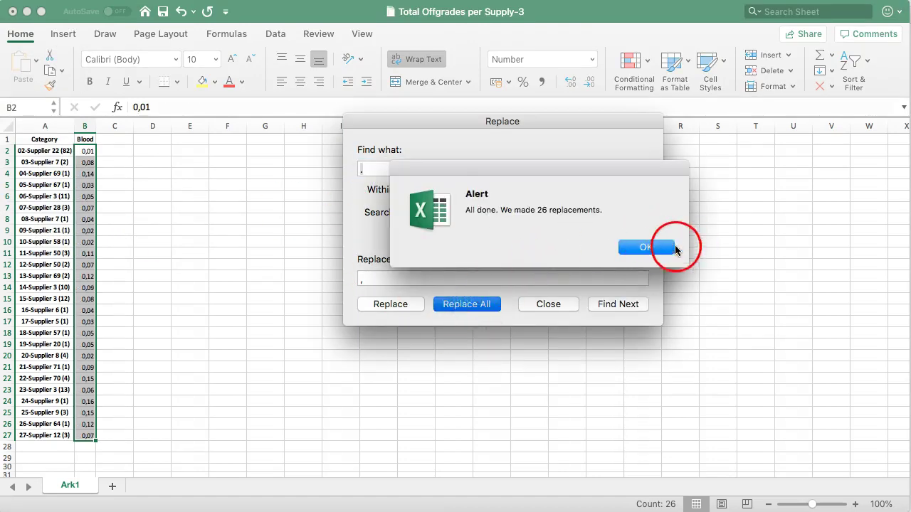
click(673, 249)
click(549, 304)
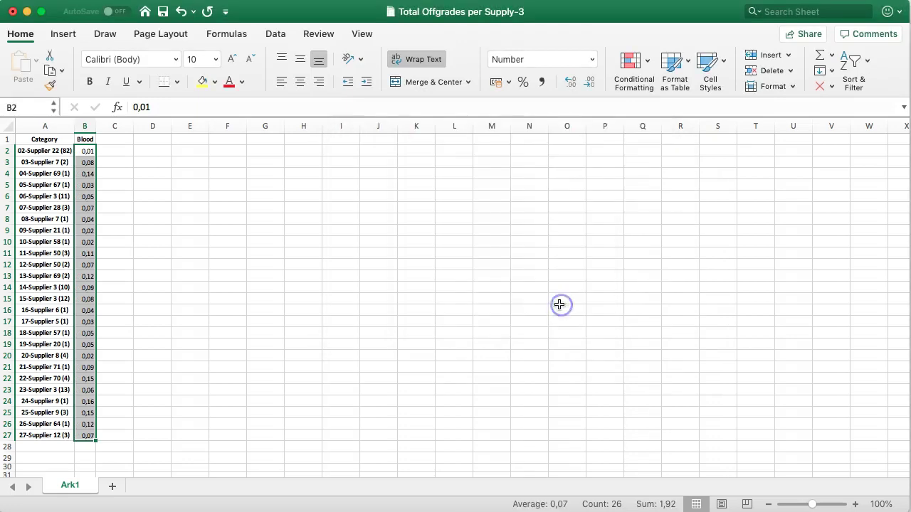
click(390, 305)
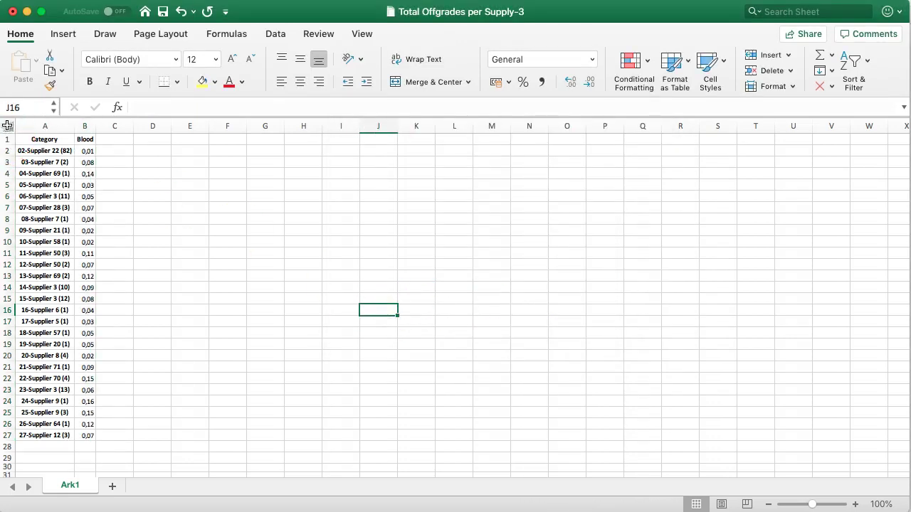
Remove the bold formatting from the whole sheet, then make the header row with Category and Blood bold and italic.
click(7, 126)
click(91, 82)
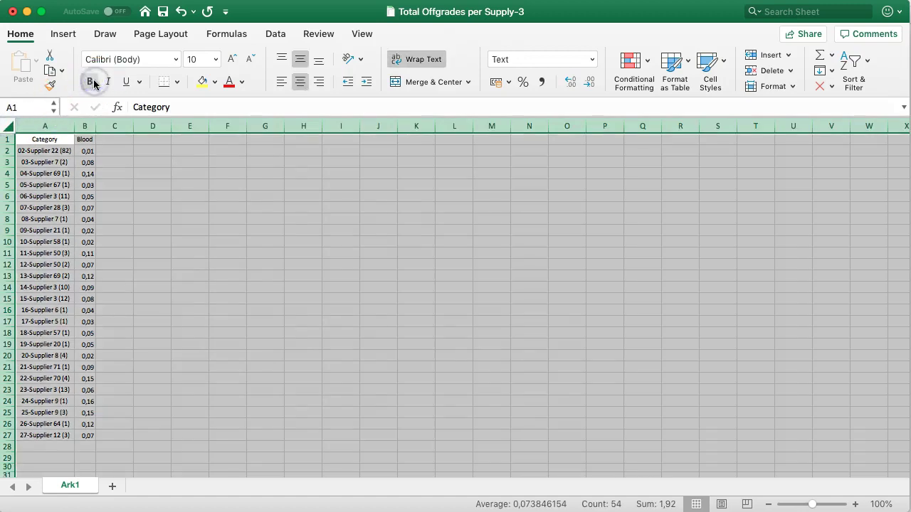
click(7, 139)
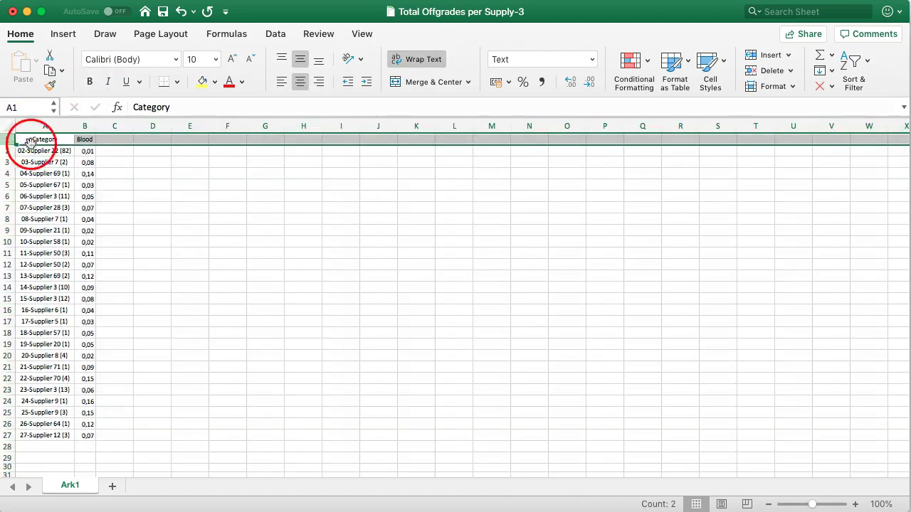
click(89, 82)
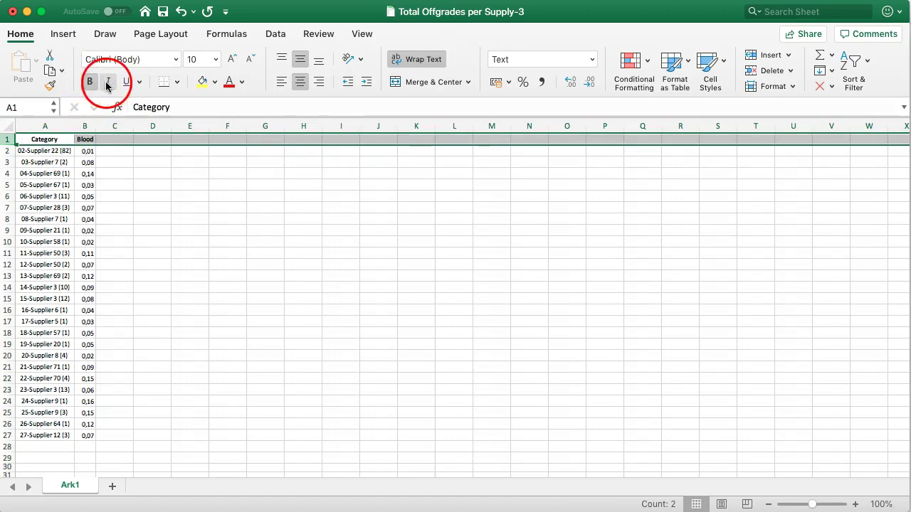
click(108, 83)
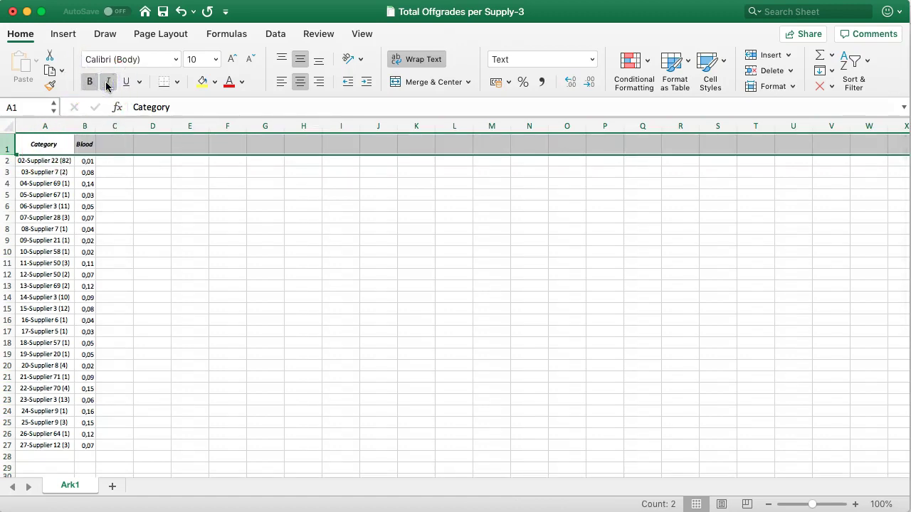
click(124, 195)
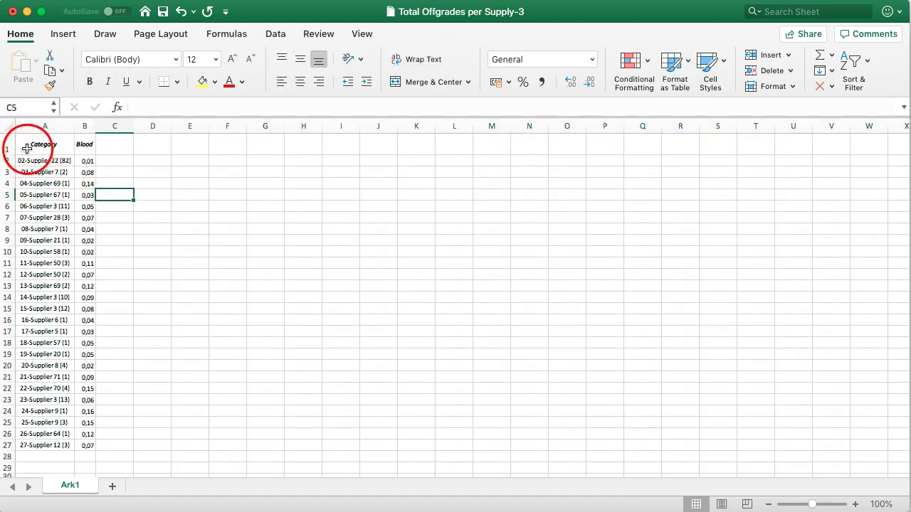
Add filters to the header cells A1:B1 and sort the table by Blood in descending order.
drag(27, 148, 84, 144)
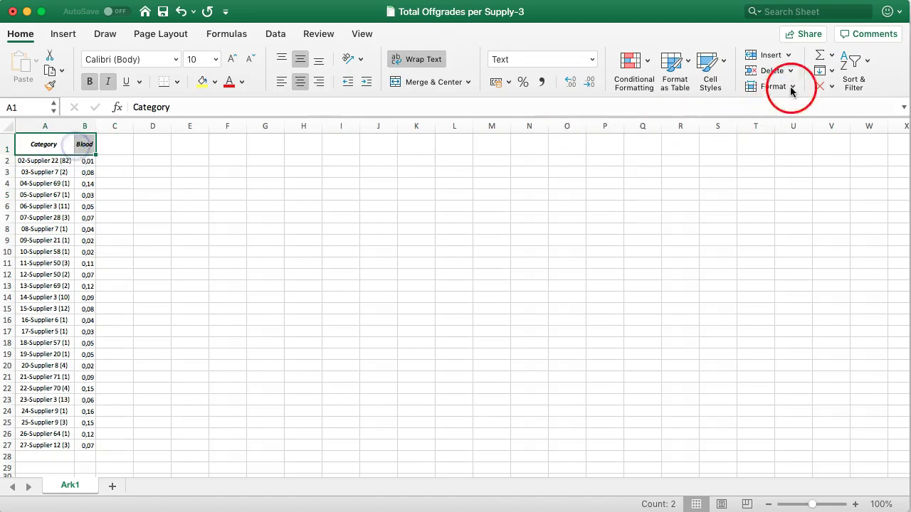
click(853, 62)
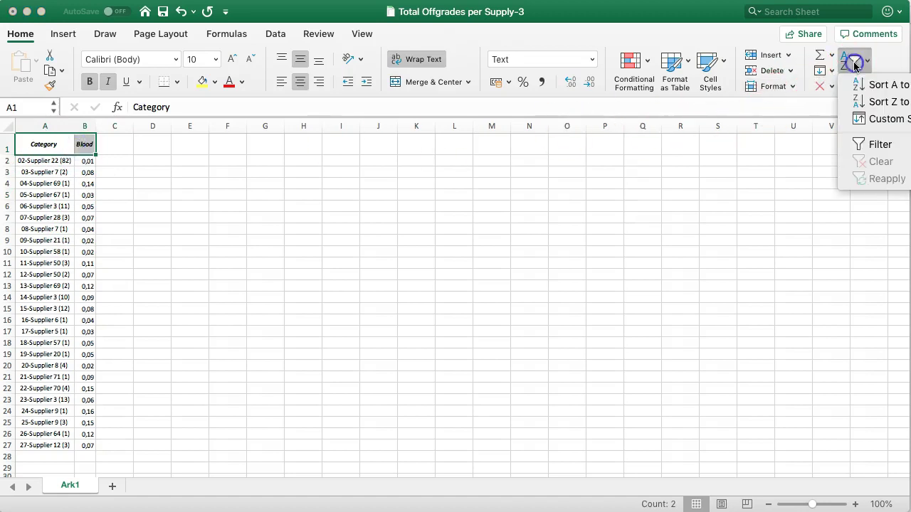
click(883, 146)
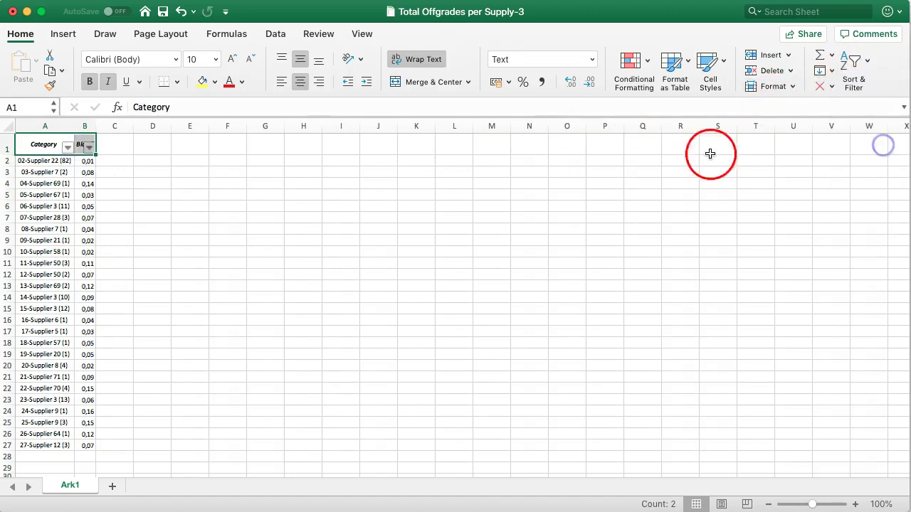
click(89, 148)
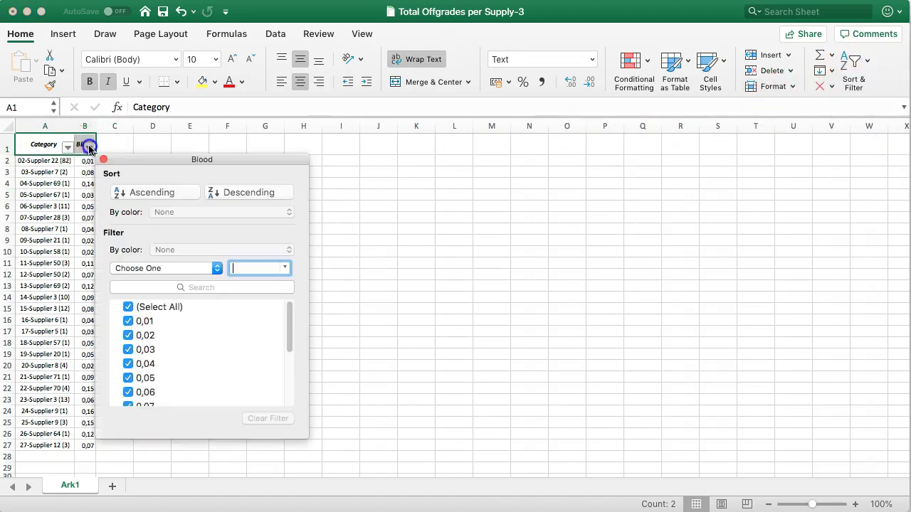
click(257, 195)
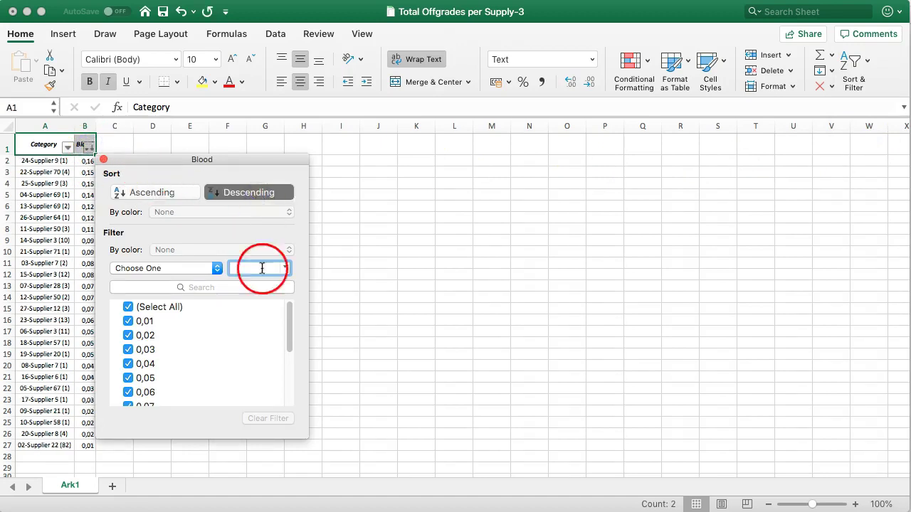
click(439, 389)
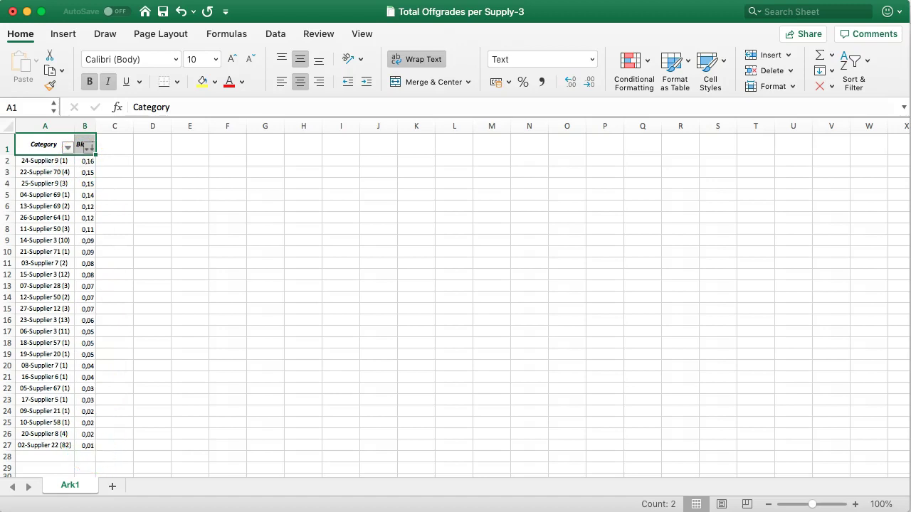
Insert a 2-D clustered column chart from the supplier names and Blood values in A2:B27.
drag(39, 161, 82, 445)
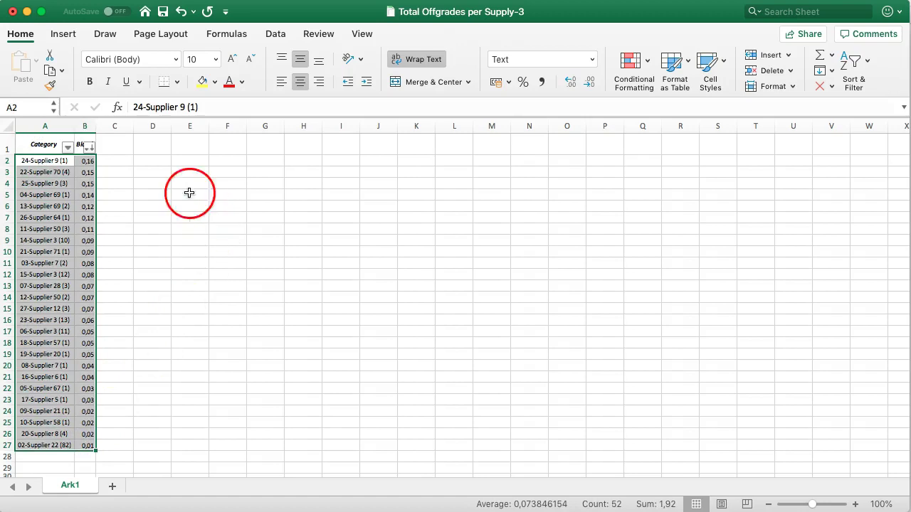
click(61, 35)
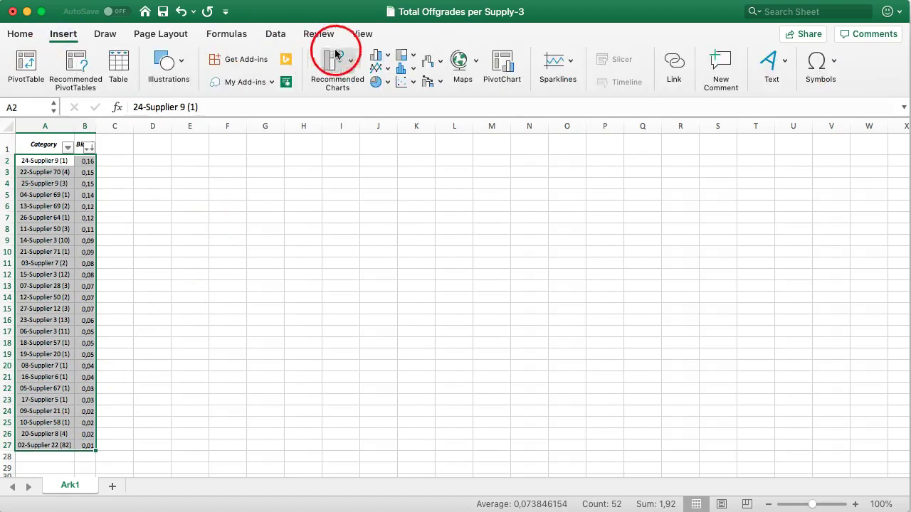
click(379, 56)
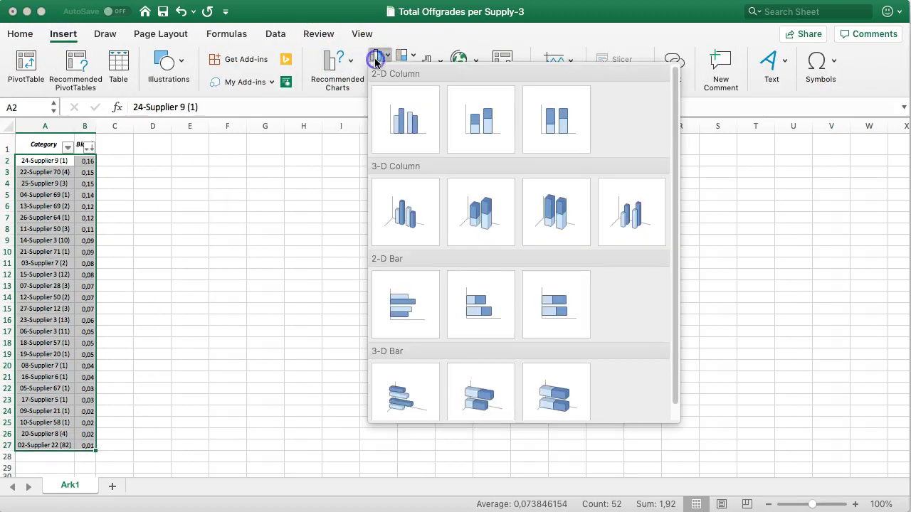
click(403, 117)
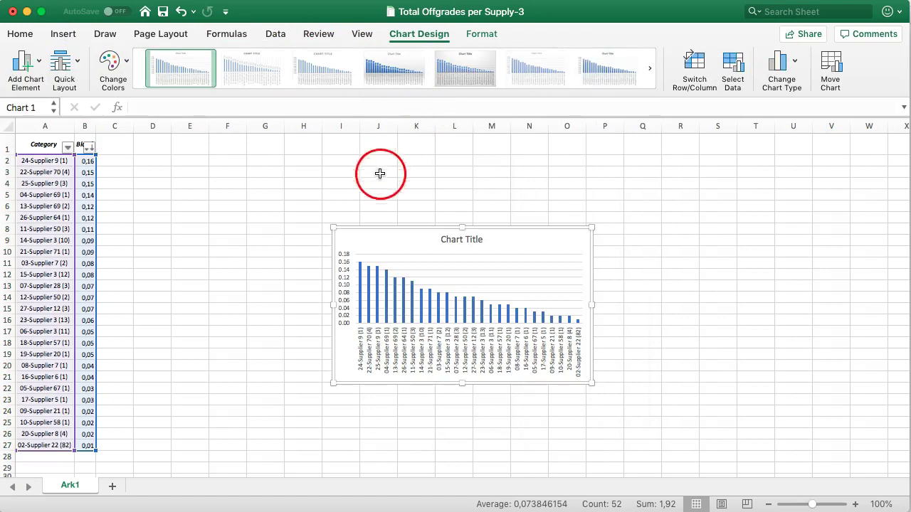
Enlarge the column chart beside the table to span about columns E to U, and inspect the highest and lowest supplier bars.
drag(333, 228, 166, 154)
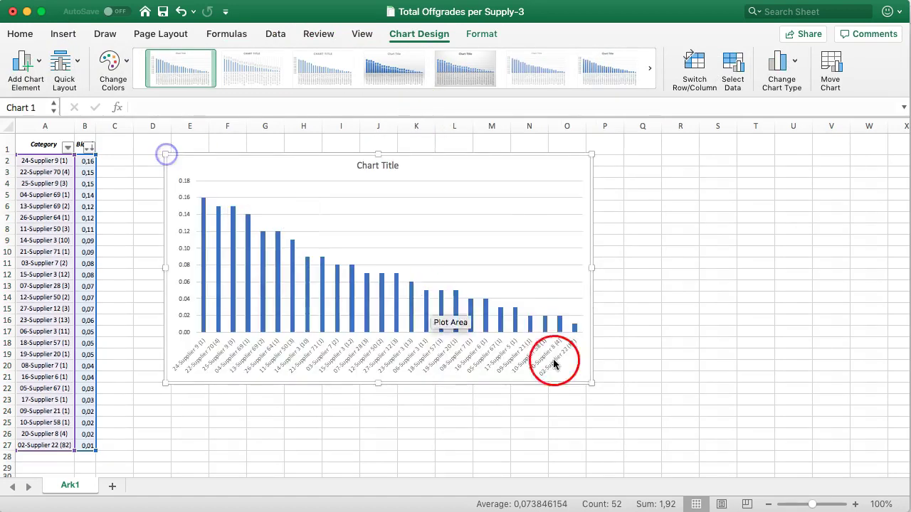
drag(592, 383, 807, 466)
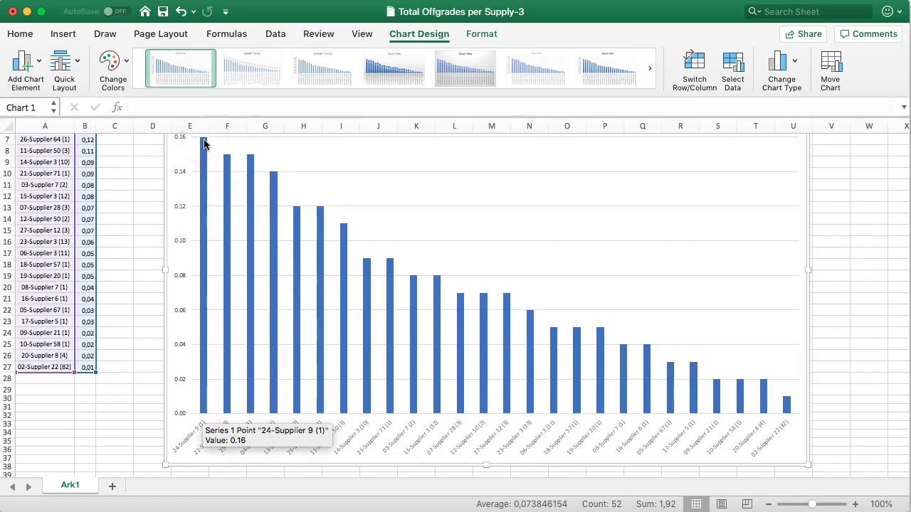
drag(733, 403, 788, 408)
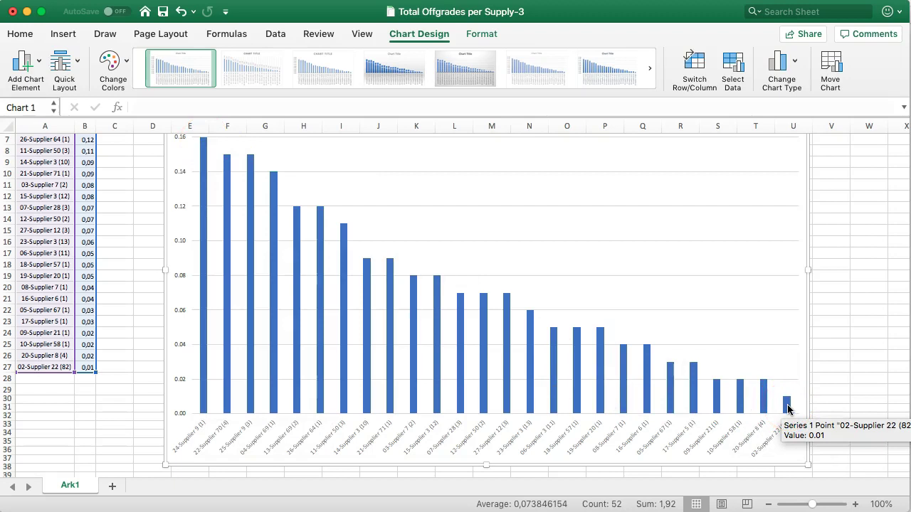
drag(788, 407, 225, 166)
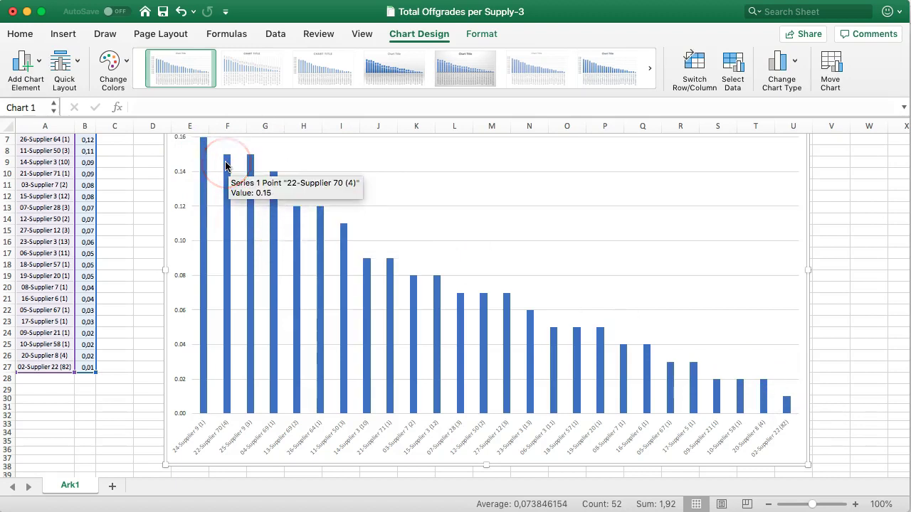